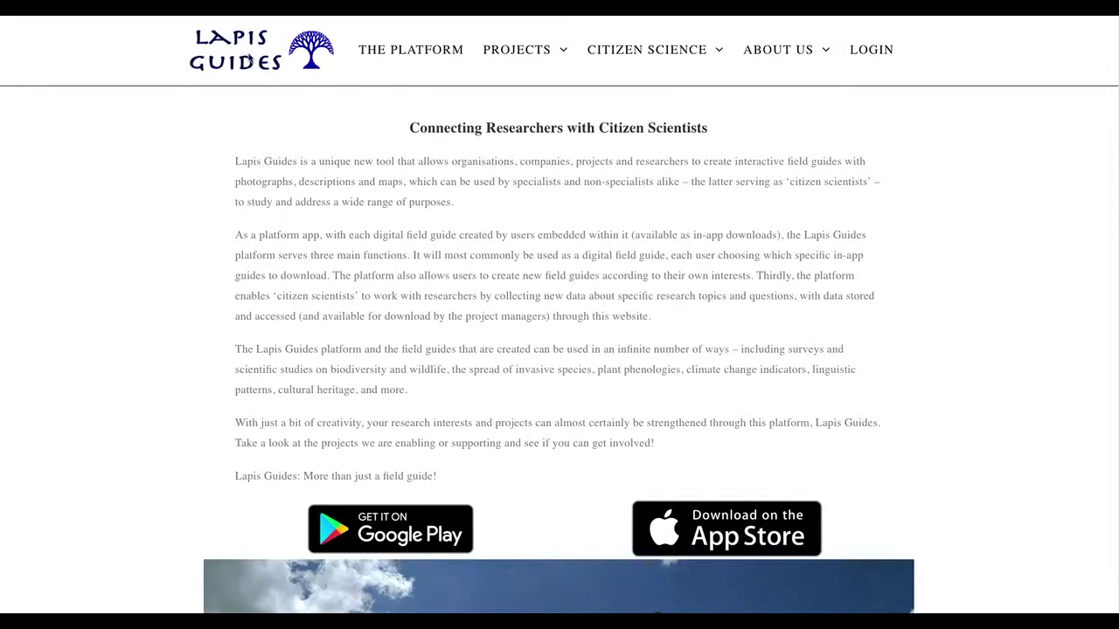
# Go to the Lapis Guides login page from the top navigation
pyautogui.click(876, 51)
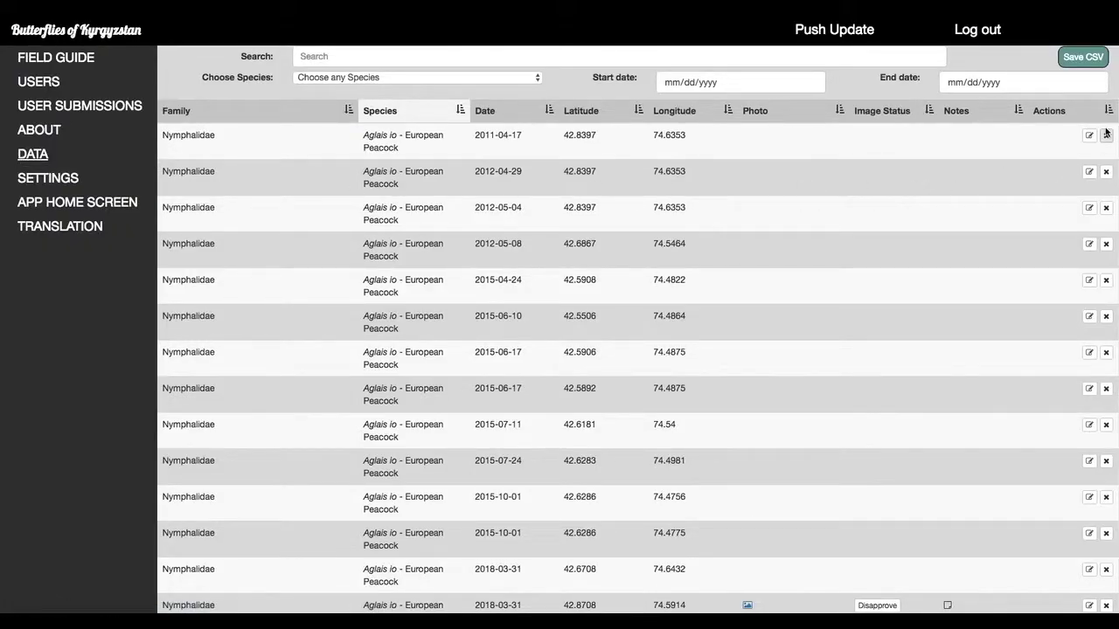
# Re-sort the sightings table by family, species, date, and finally latitude, highest first
pyautogui.scroll(-20, 1101, 254)
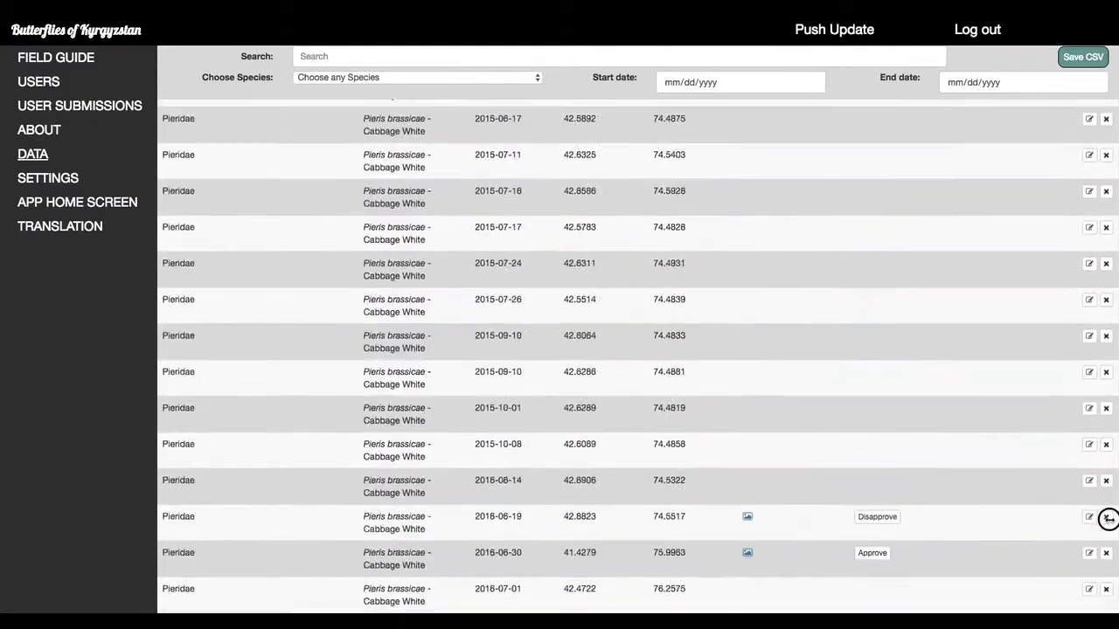
pyautogui.moveTo(1109, 519); pyautogui.dragTo(1109, 33)
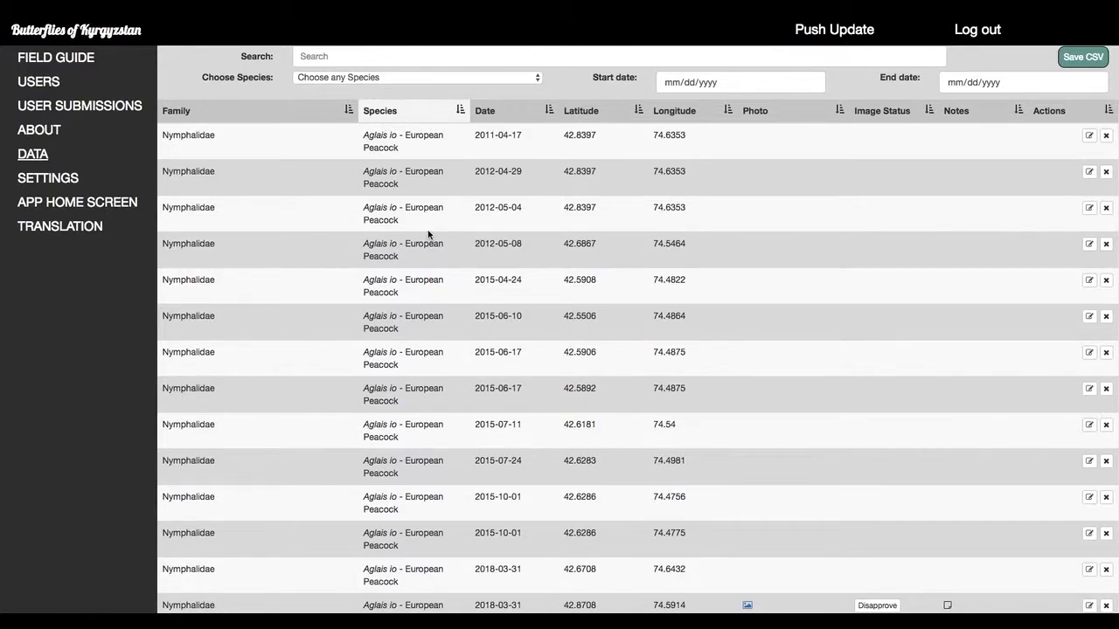
pyautogui.click(333, 110)
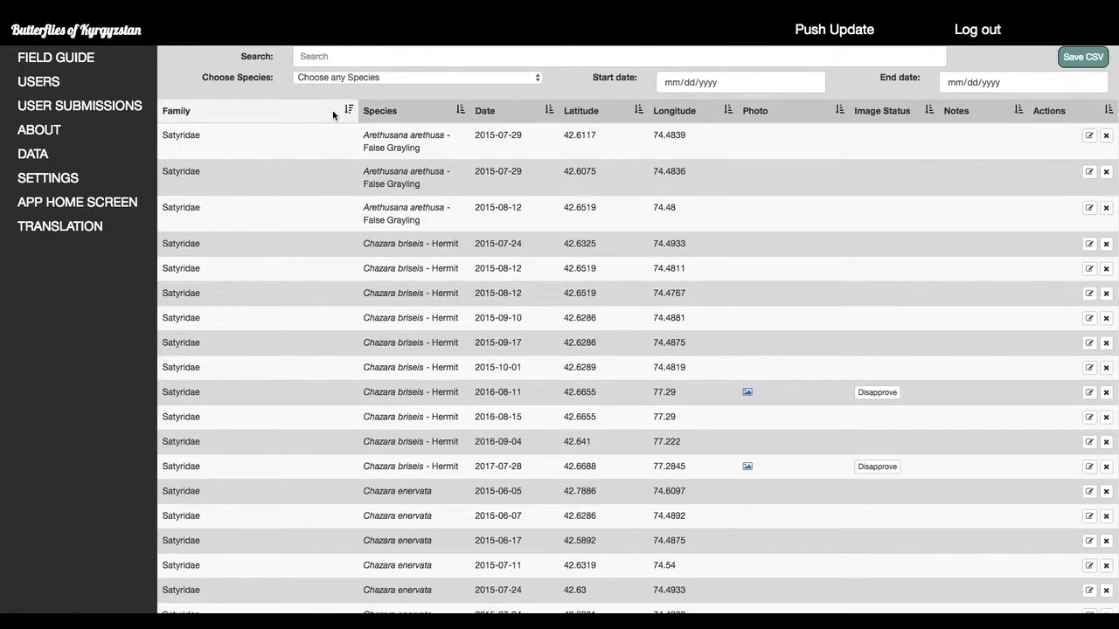
pyautogui.click(332, 115)
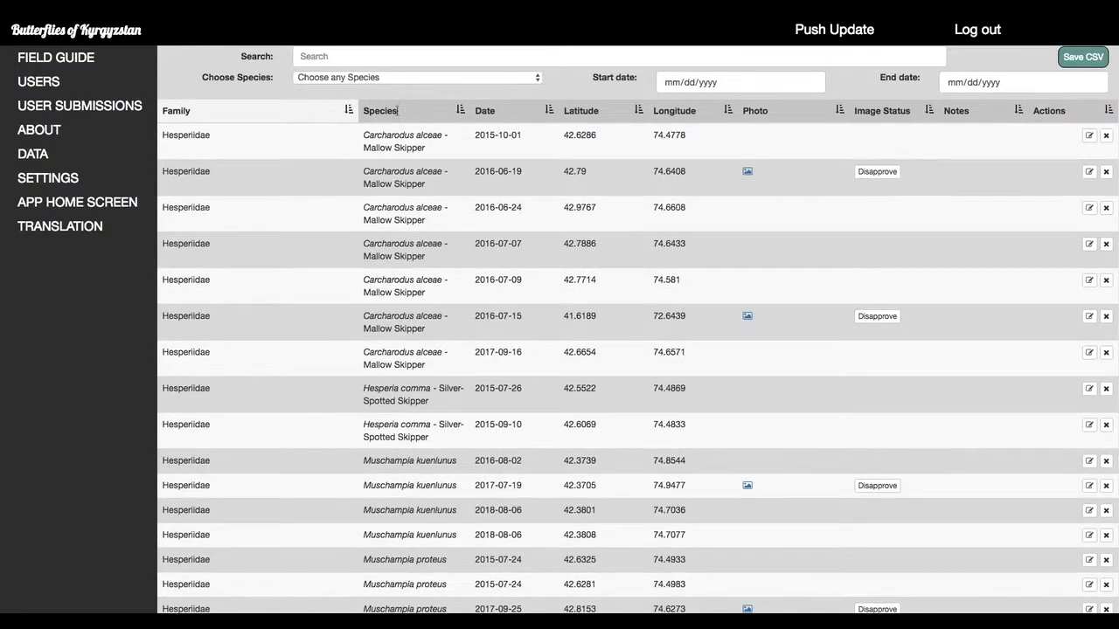
pyautogui.click(462, 112)
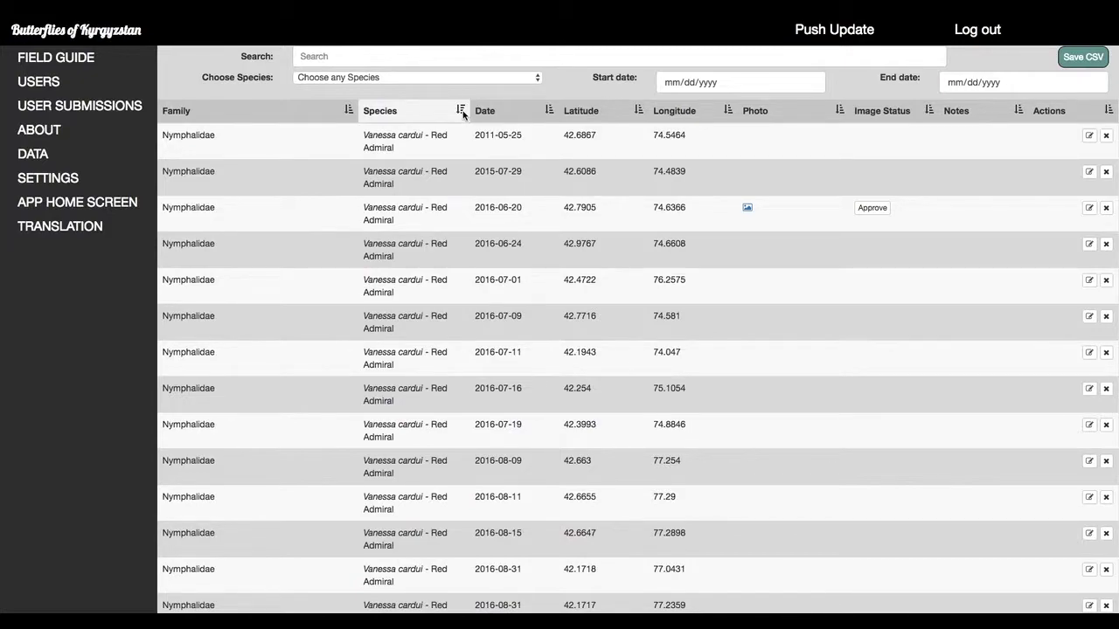
pyautogui.click(547, 114)
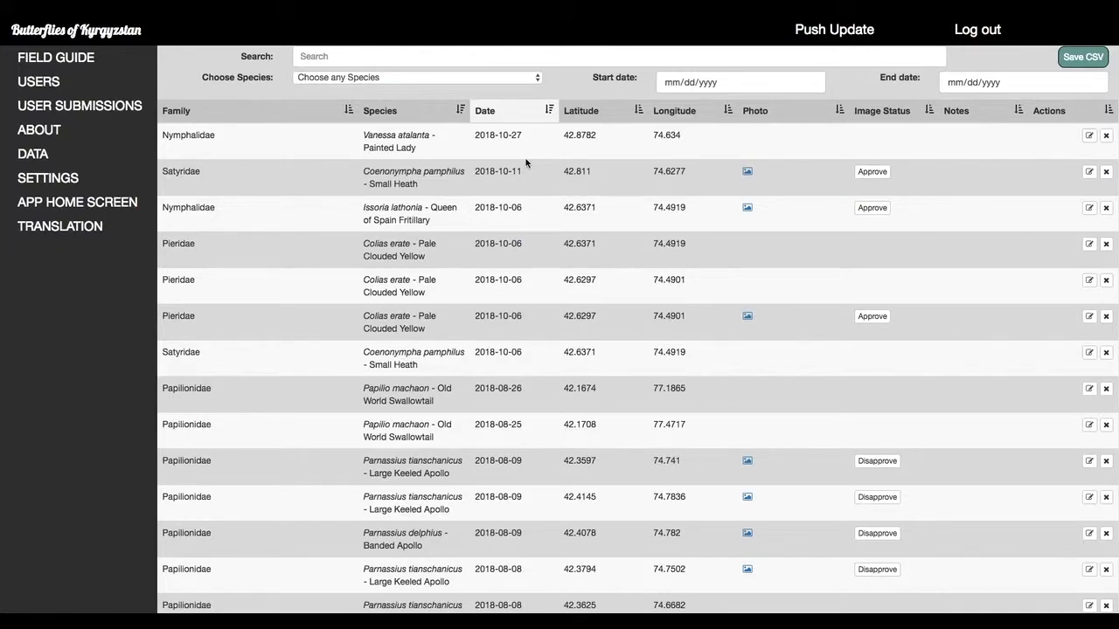
pyautogui.click(640, 111)
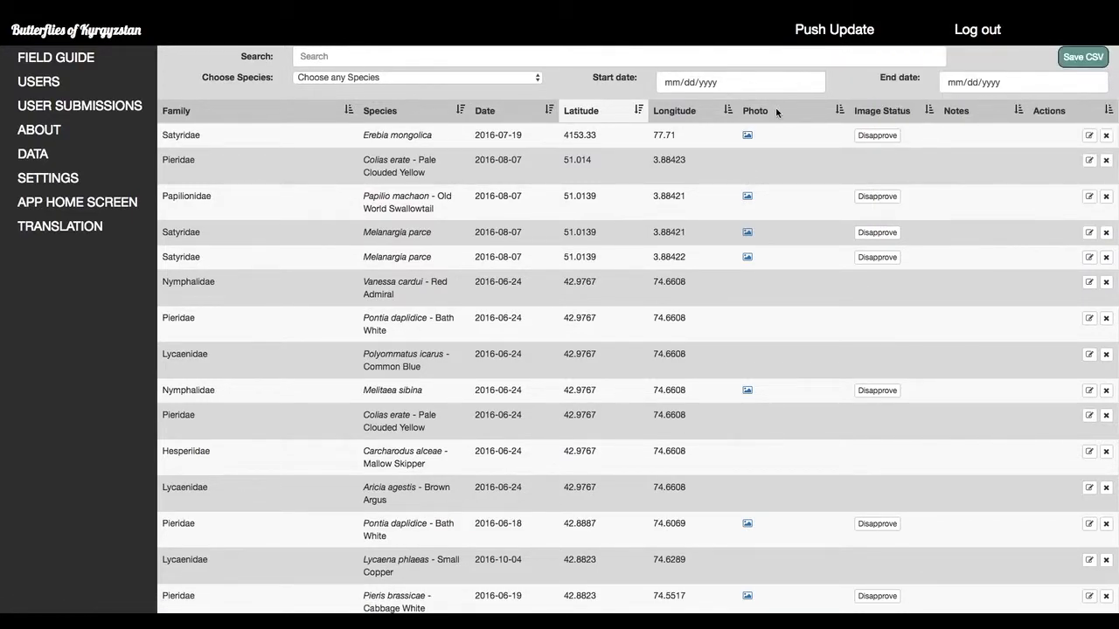
# Put photo records first, preview a photo, and cancel the Small Heath record's edit form without changes
pyautogui.click(818, 113)
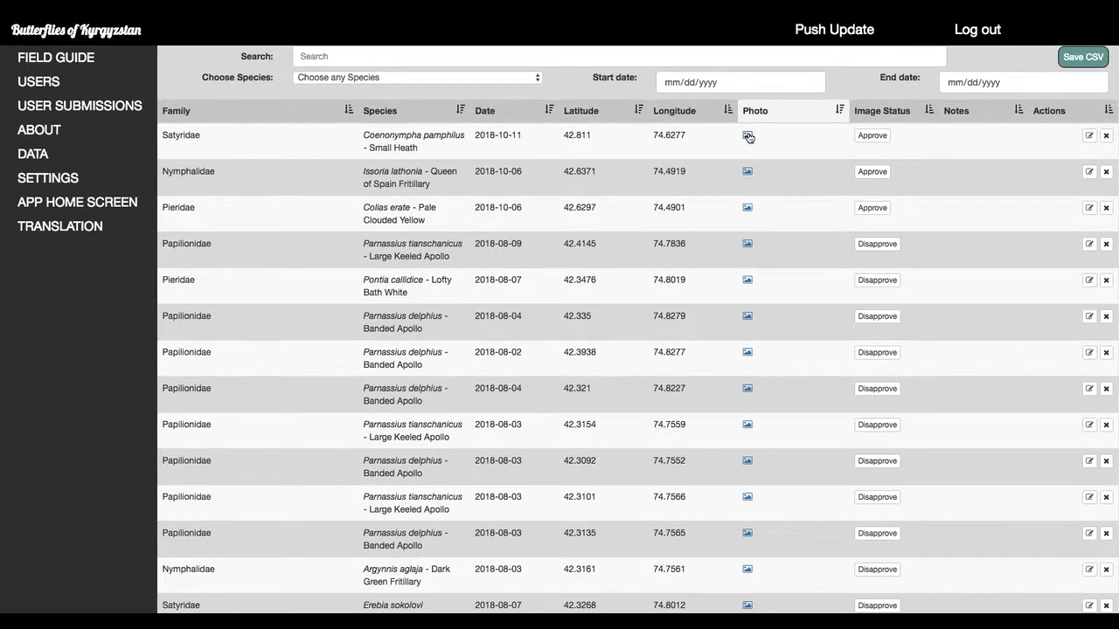
pyautogui.moveTo(747, 139)
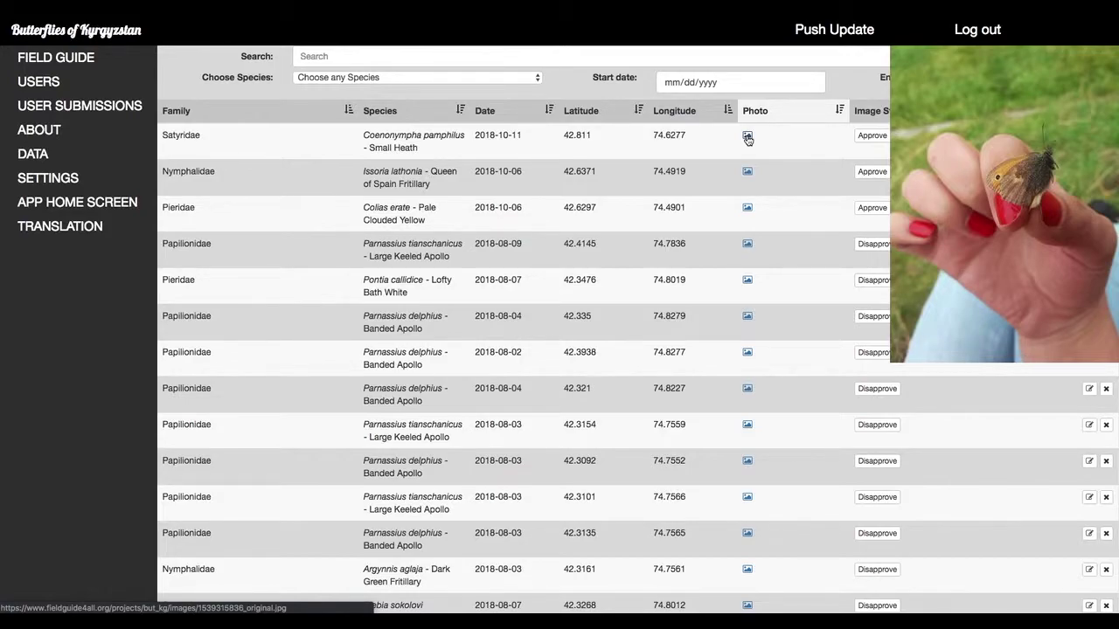
pyautogui.click(1090, 137)
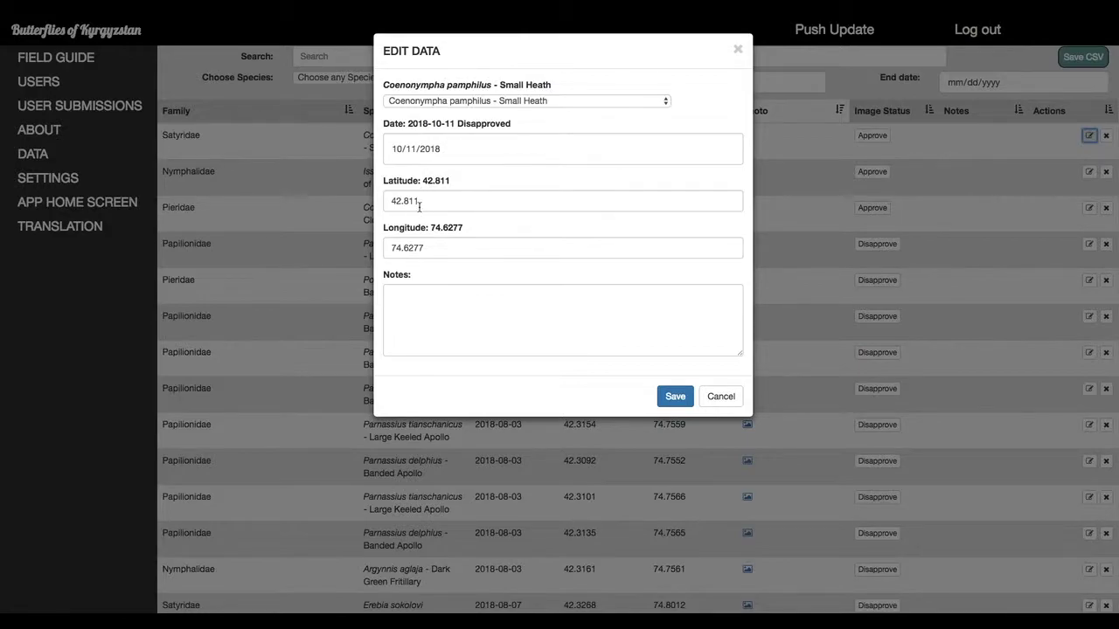
pyautogui.click(722, 398)
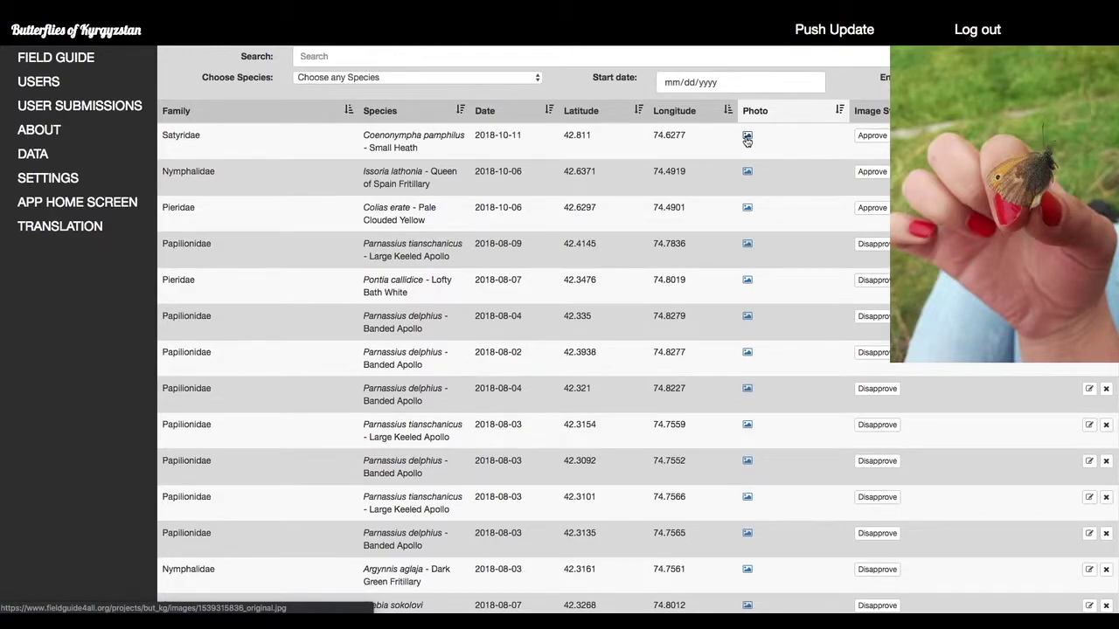
pyautogui.click(1089, 135)
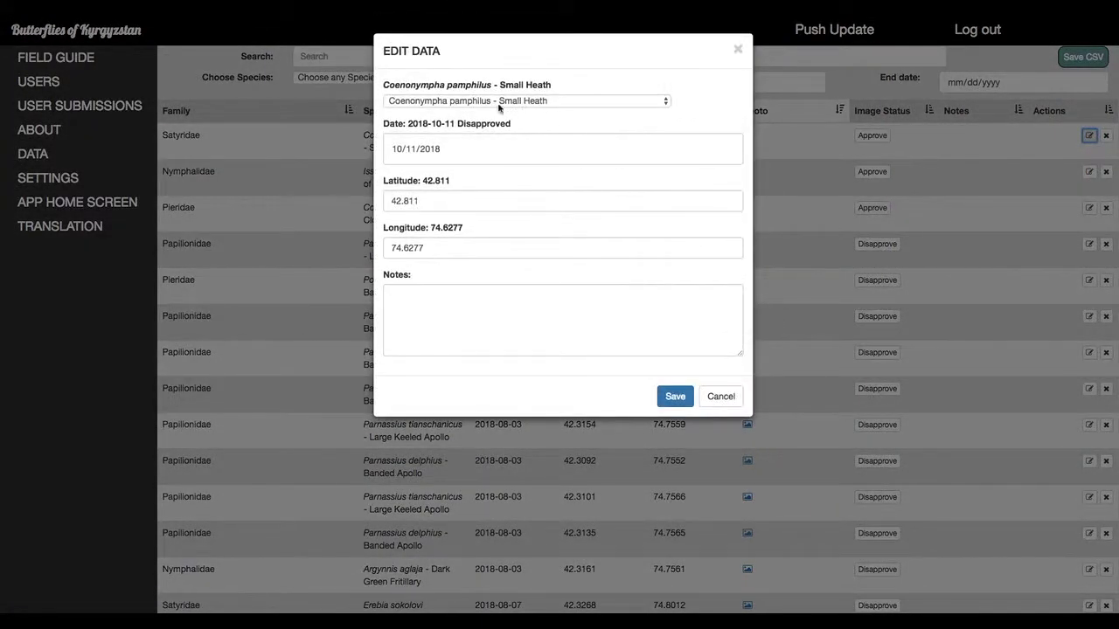
pyautogui.click(724, 400)
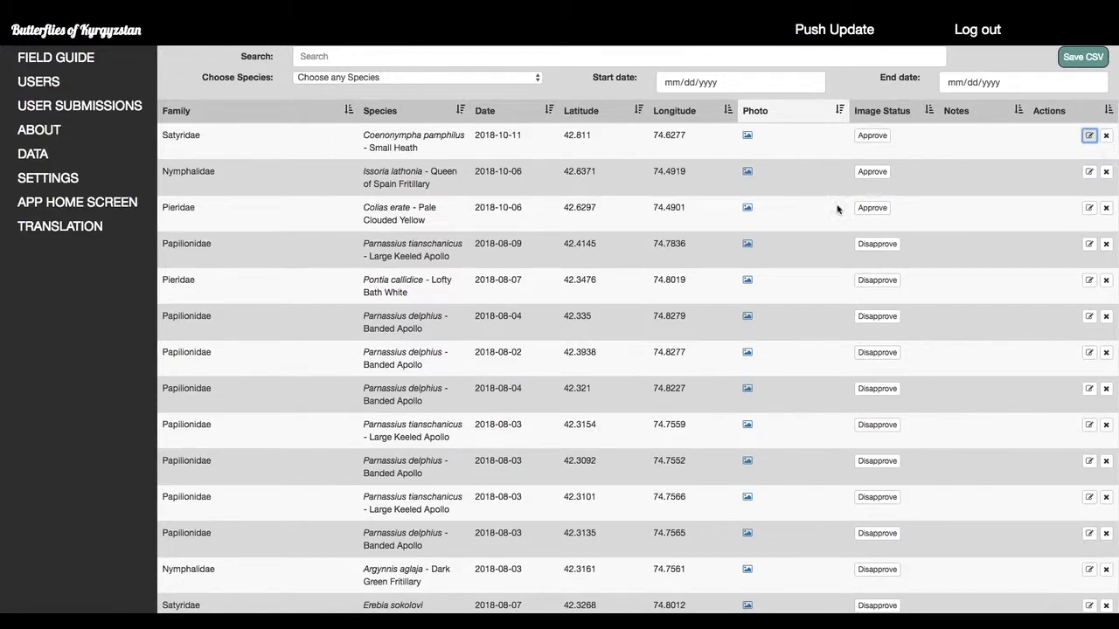
# Filter the sightings to Parnassius apollo - Apollo, leaving three records
pyautogui.click(421, 77)
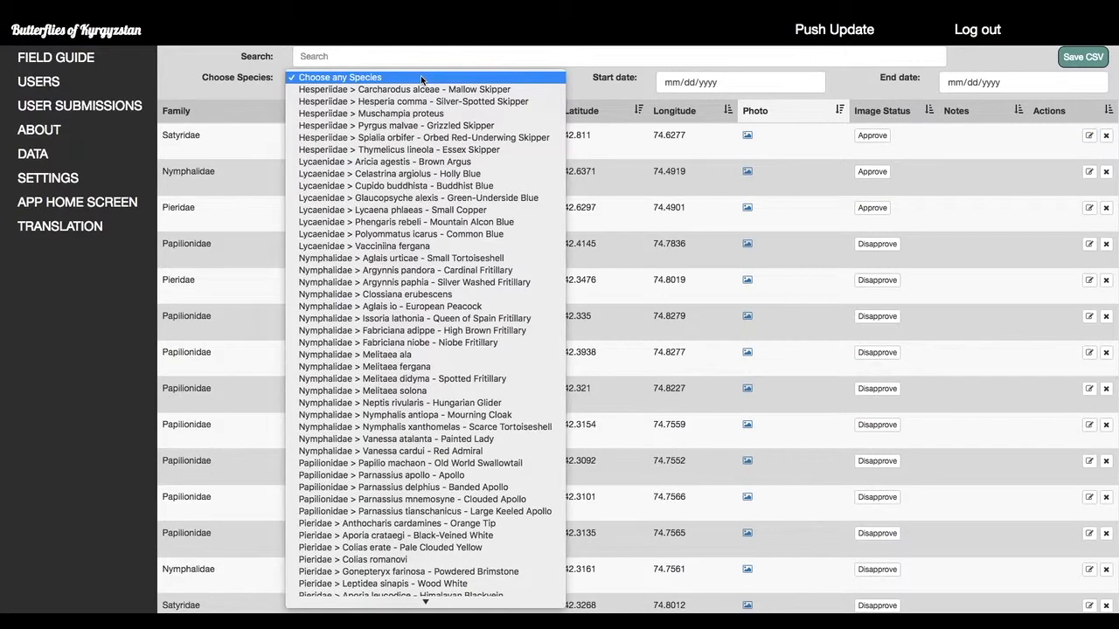
pyautogui.scroll(-2, 389, 372)
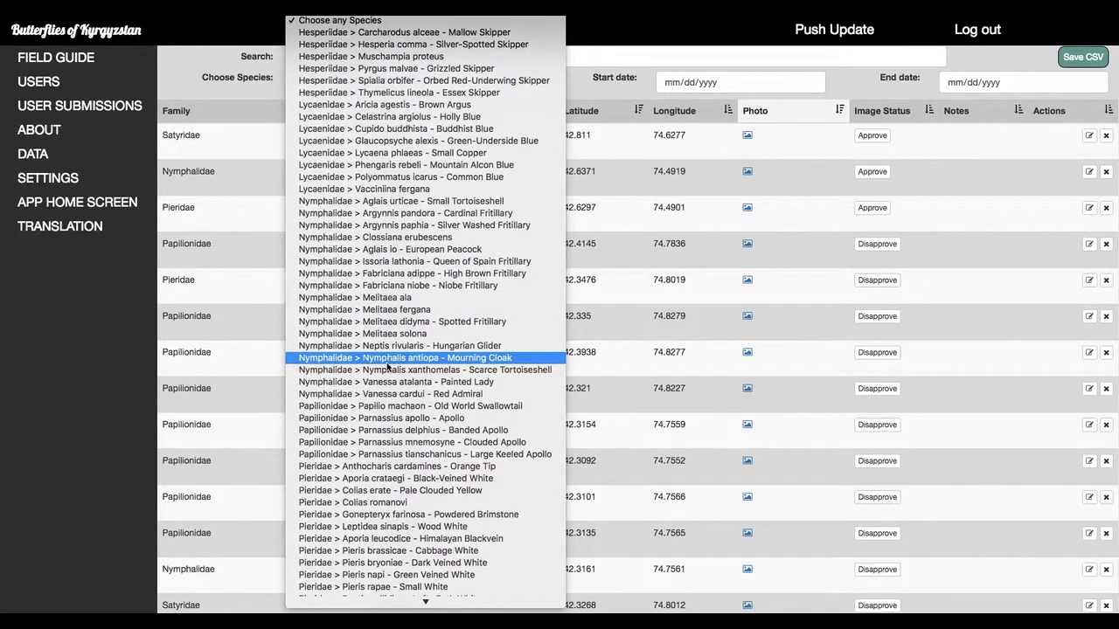
pyautogui.click(398, 419)
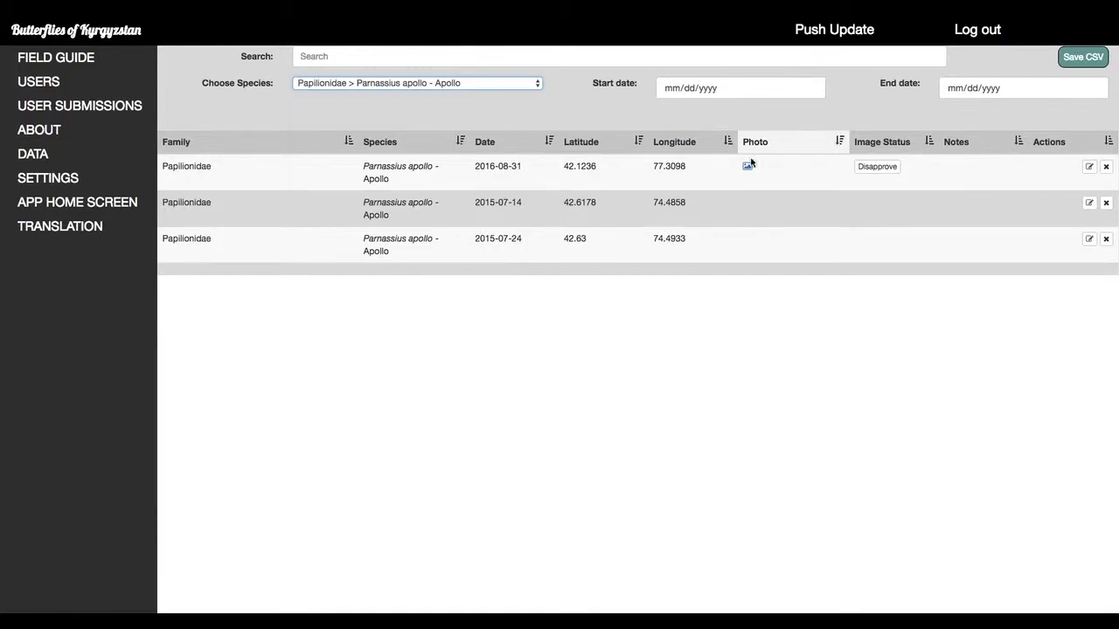
pyautogui.moveTo(749, 170)
# Reset the species filter back to Choose any Species
pyautogui.click(540, 85)
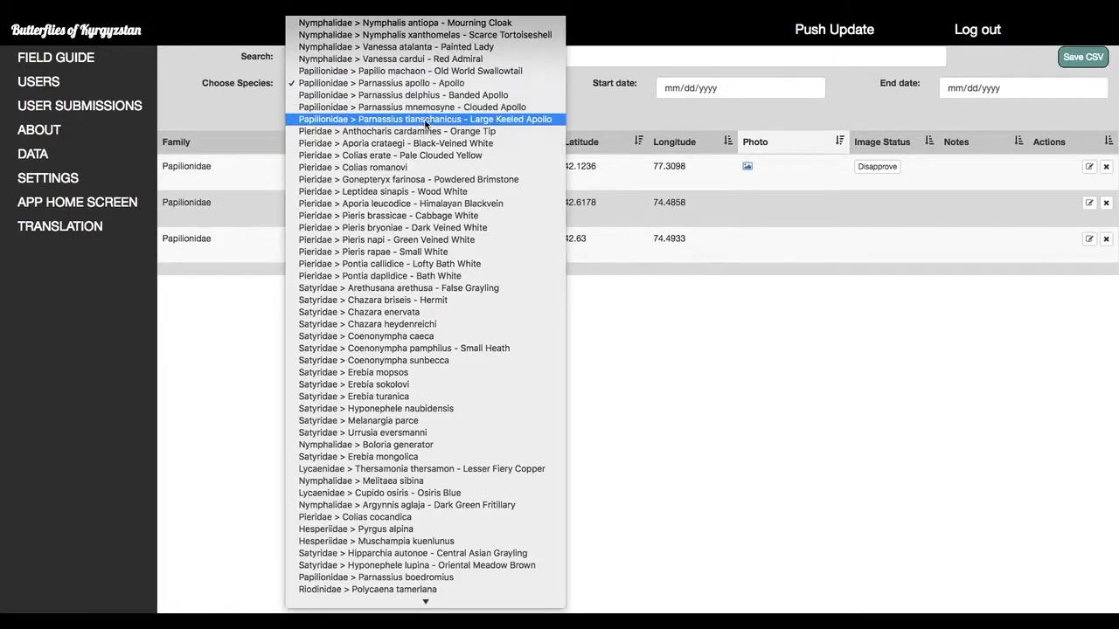
pyautogui.scroll(5, 540, 84)
pyautogui.click(795, 123)
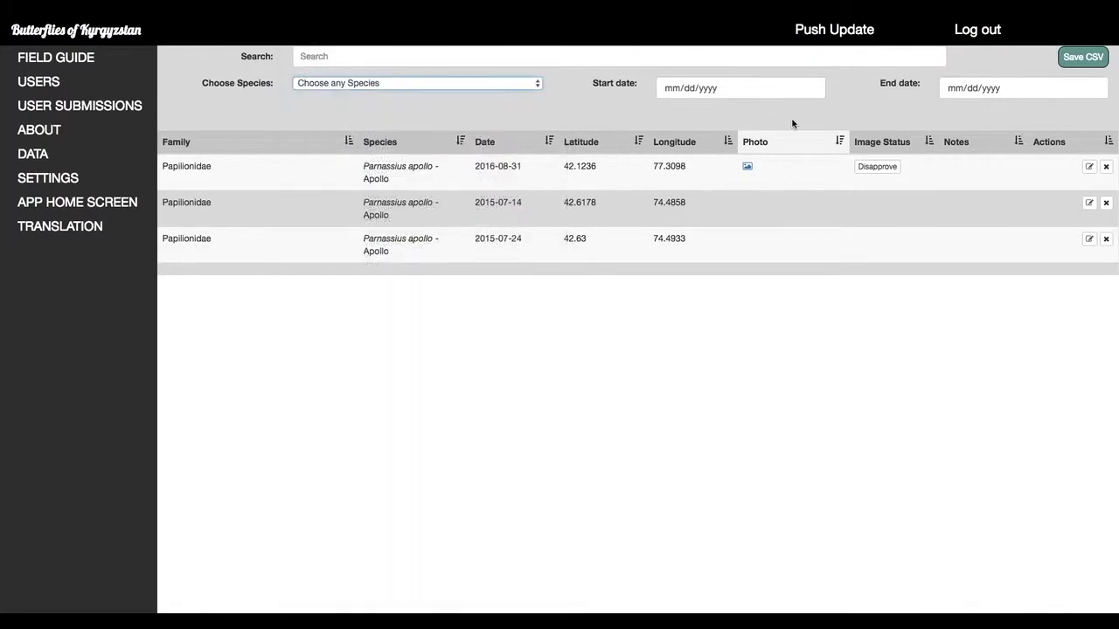
pyautogui.click(759, 96)
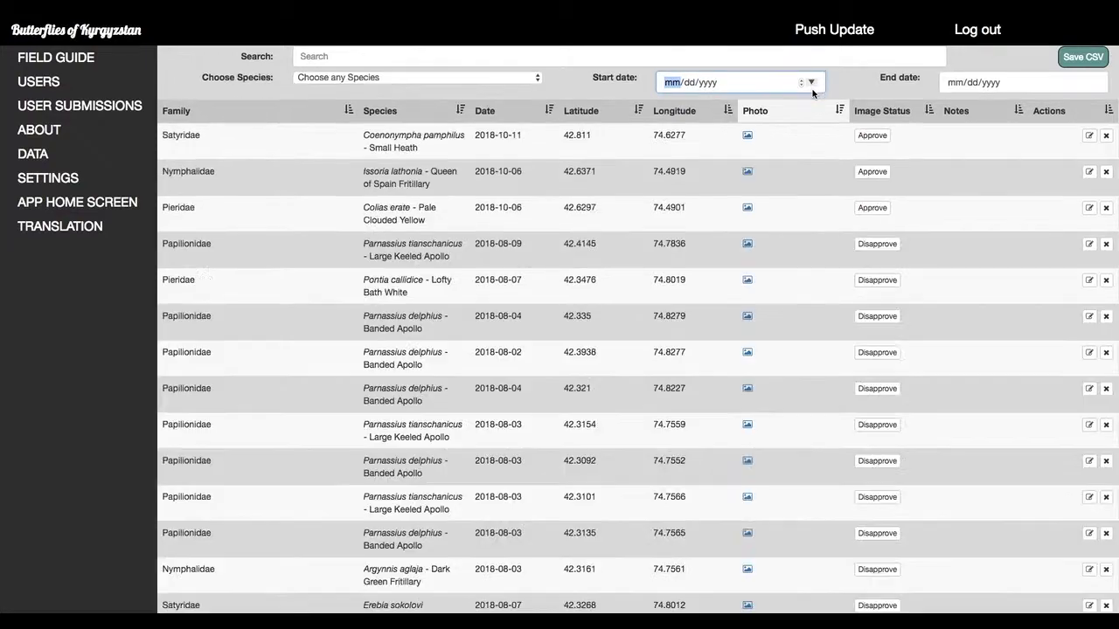
# Set the date filter to start July 1, 2018 and end August 31, 2018
pyautogui.click(811, 89)
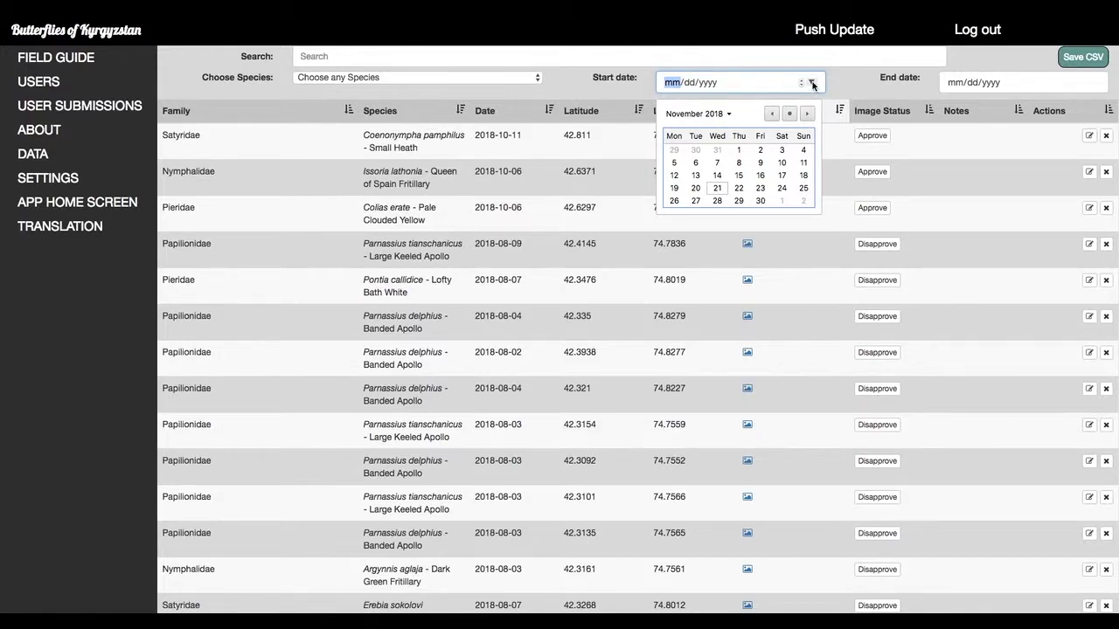
pyautogui.doubleClick(771, 114)
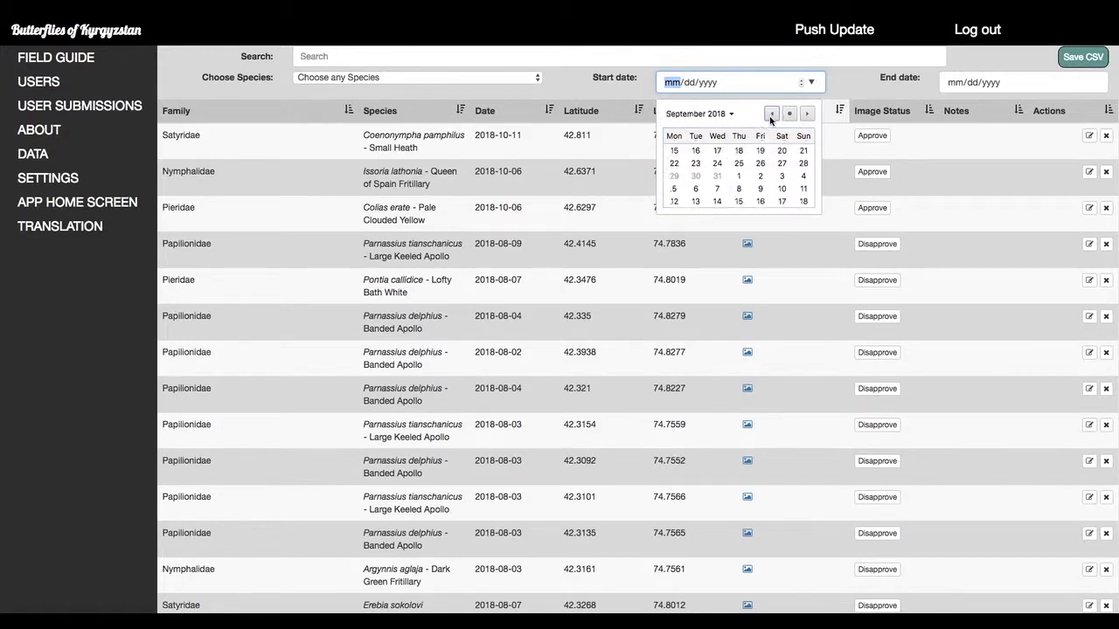
pyautogui.doubleClick(771, 115)
pyautogui.click(804, 154)
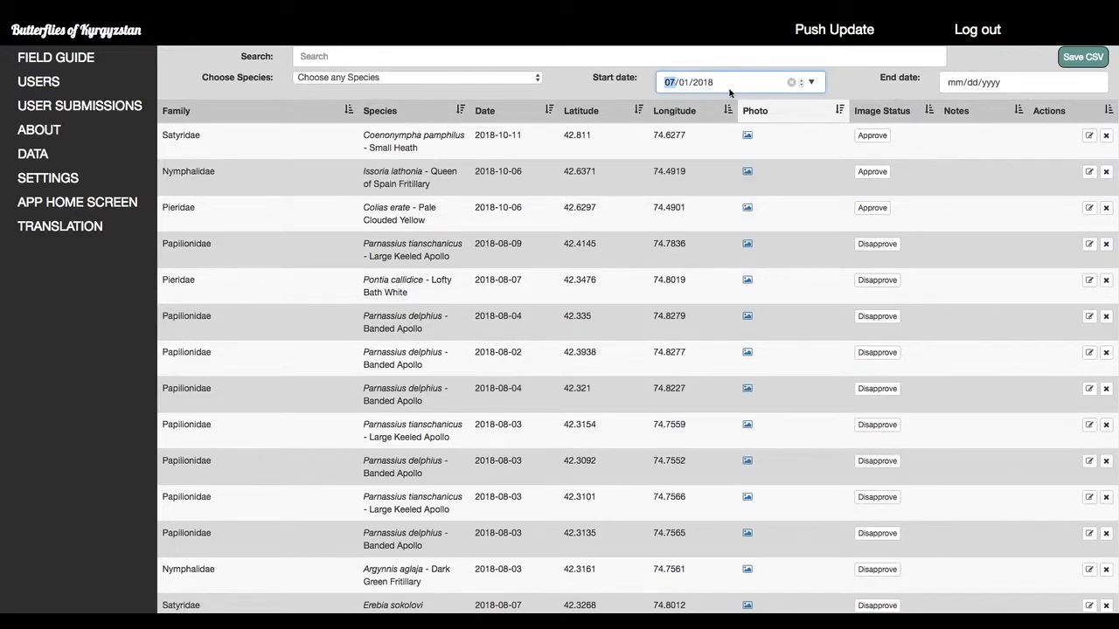
pyautogui.click(1094, 83)
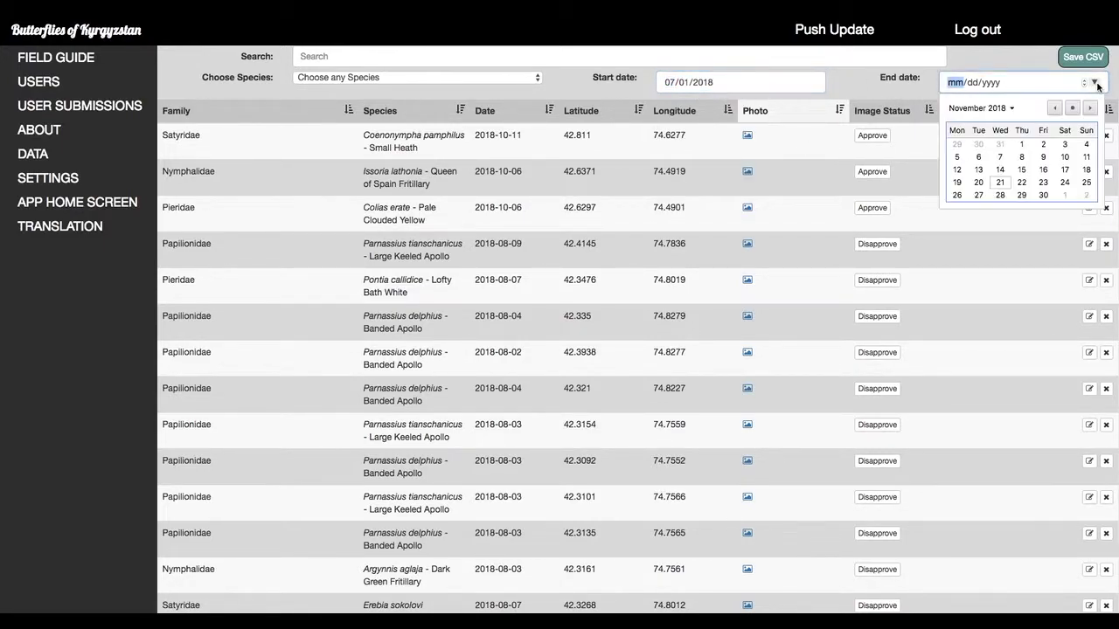
pyautogui.click(1055, 108)
pyautogui.click(1055, 108)
pyautogui.click(1055, 108)
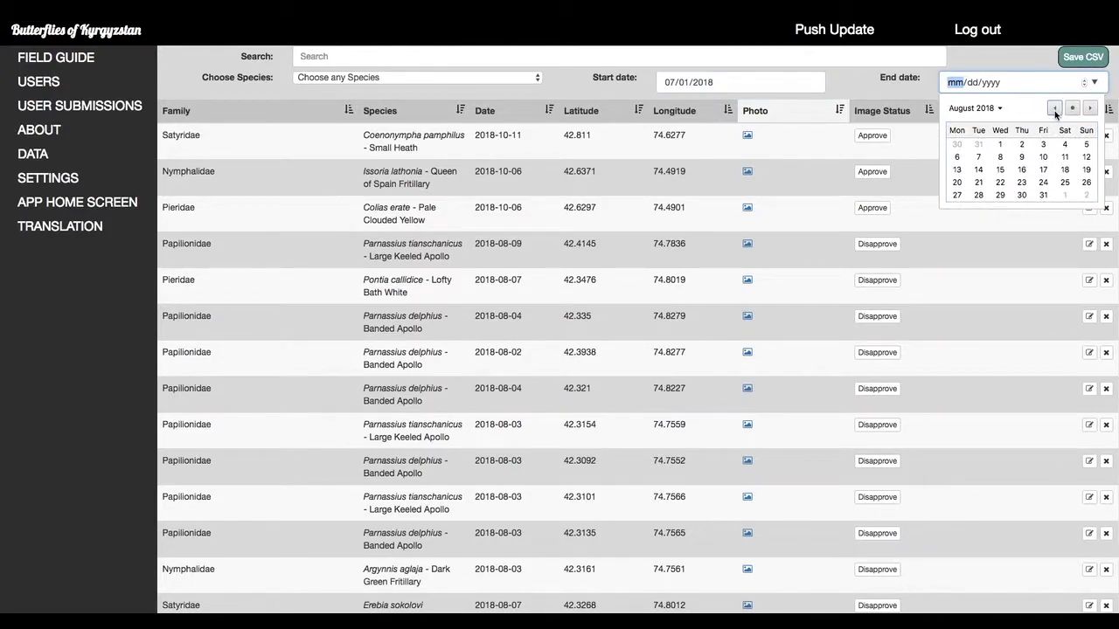
pyautogui.click(1044, 195)
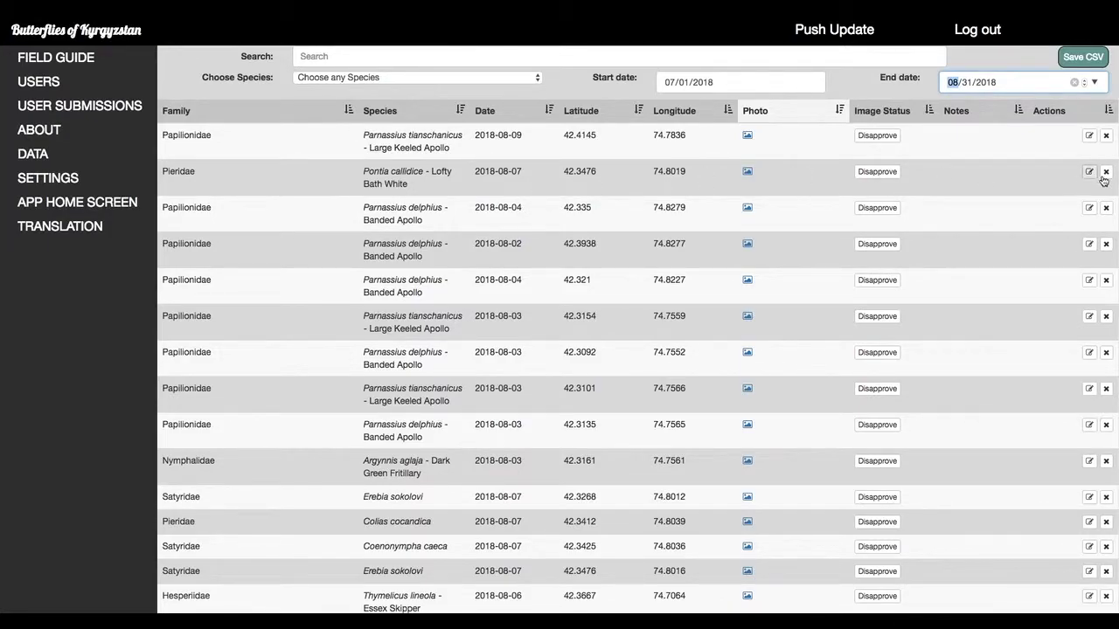
pyautogui.scroll(-15, 1112, 145)
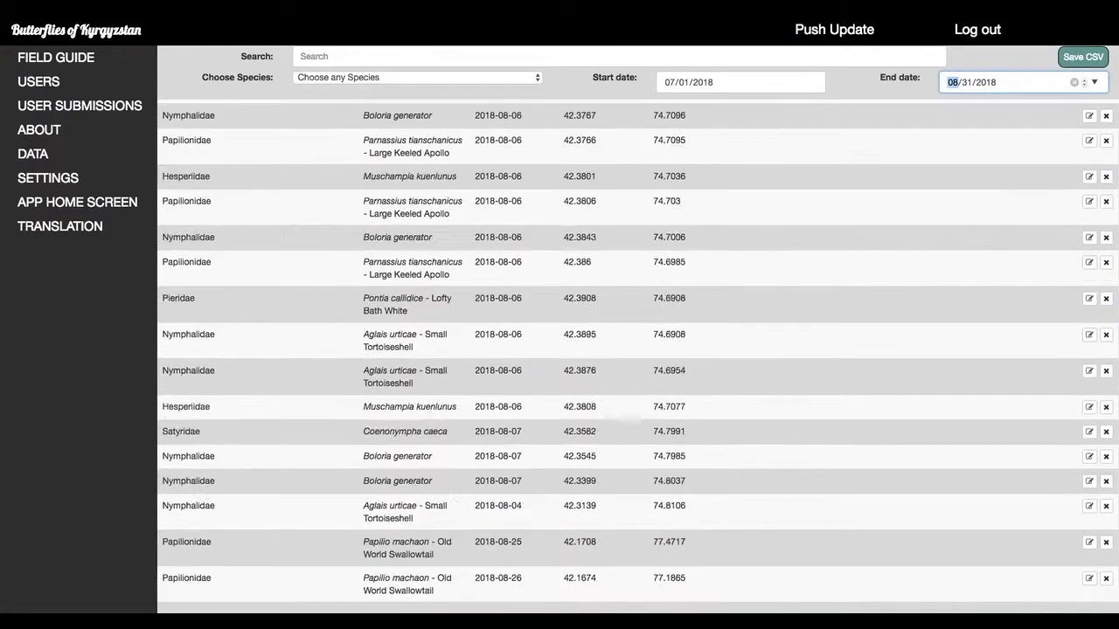
pyautogui.scroll(15, 1102, 262)
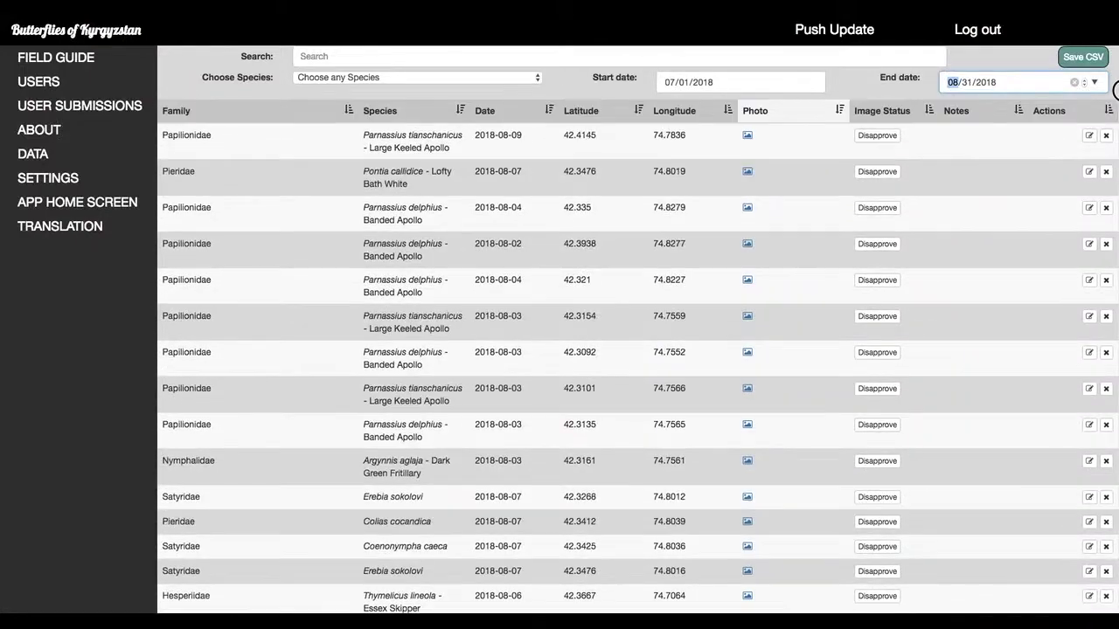
pyautogui.click(532, 78)
# Choose Parnassius delphius - Banded Apollo as the species and review its July–August 2018 rows
pyautogui.scroll(-2, 376, 445)
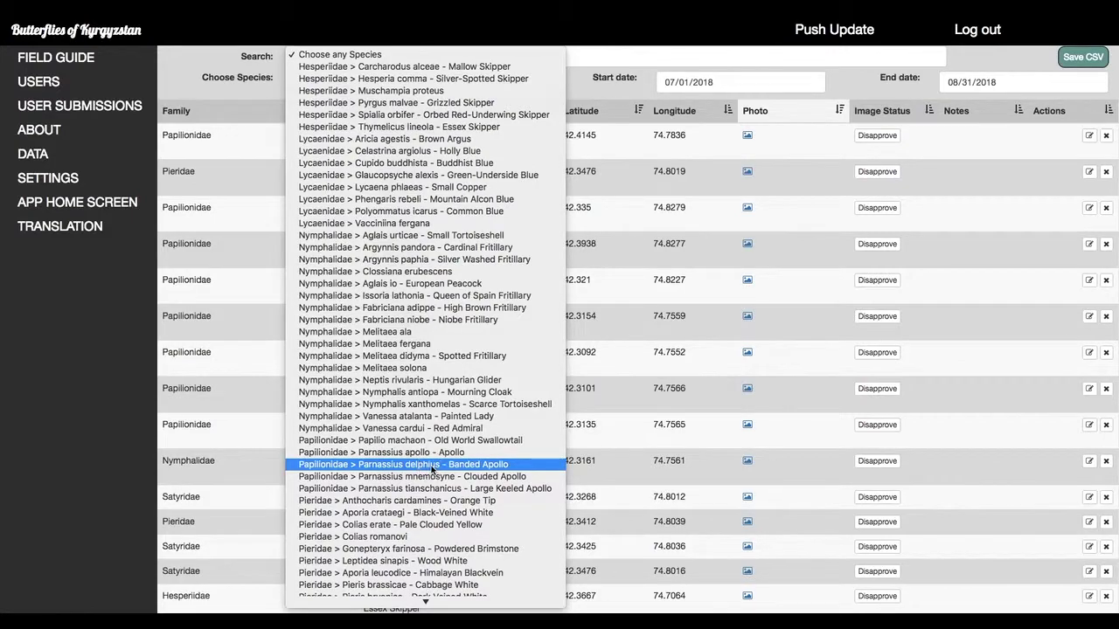
pyautogui.click(431, 469)
pyautogui.scroll(-5, 396, 194)
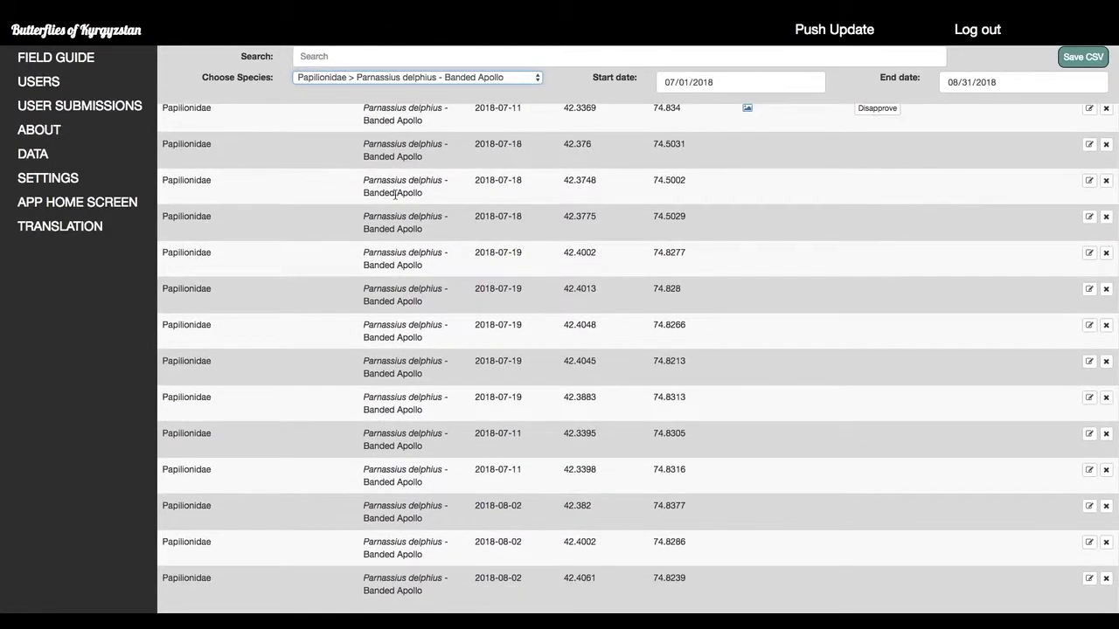
pyautogui.scroll(5, 544, 587)
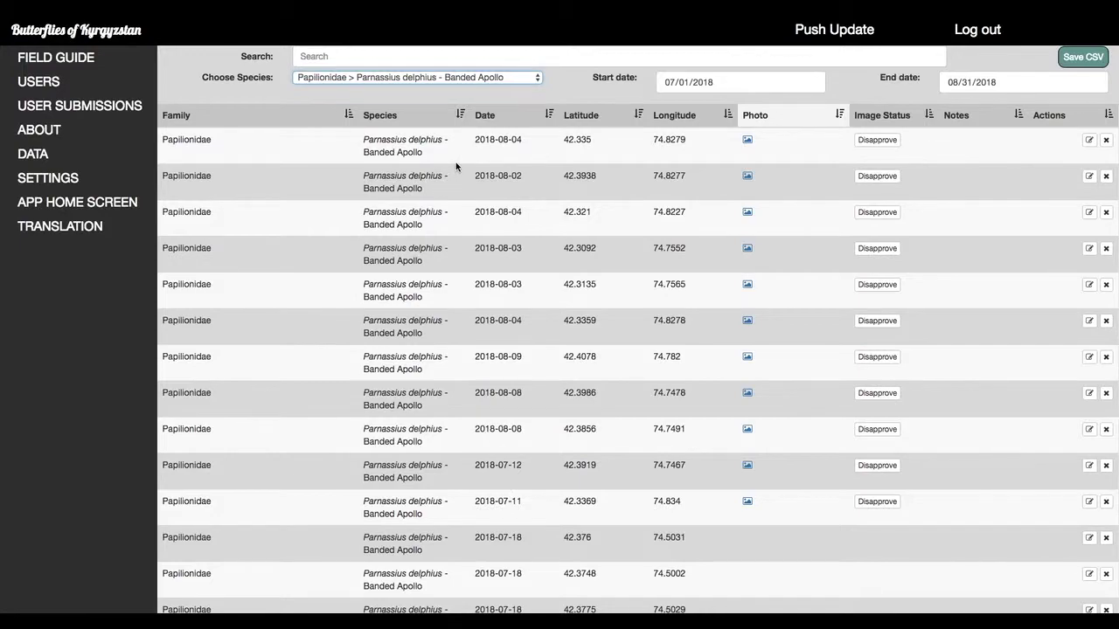
pyautogui.moveTo(747, 141)
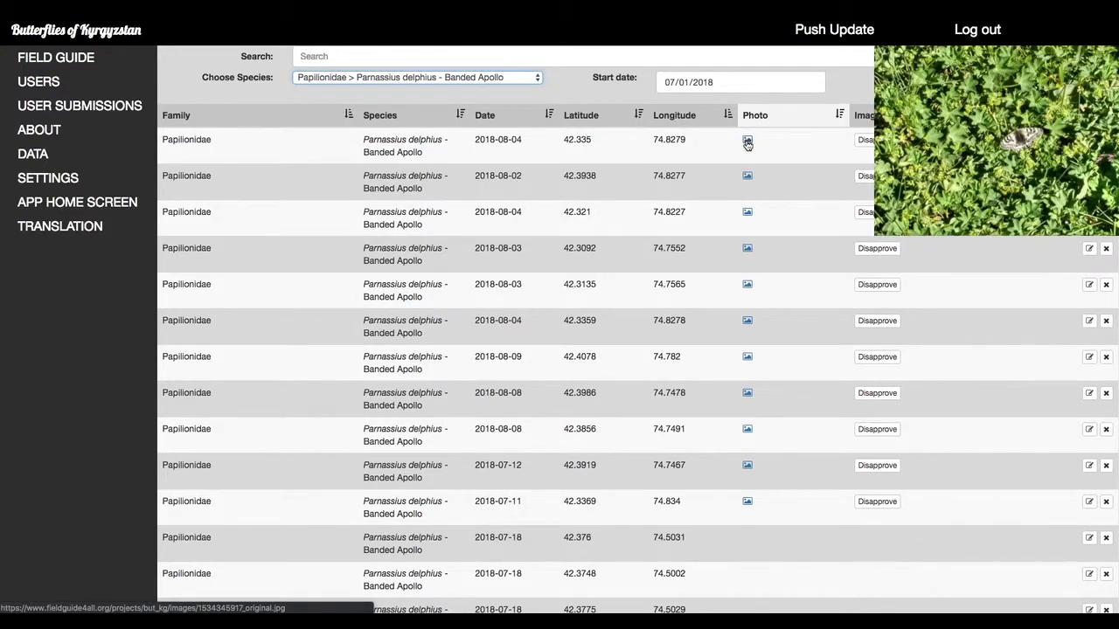
pyautogui.moveTo(749, 179)
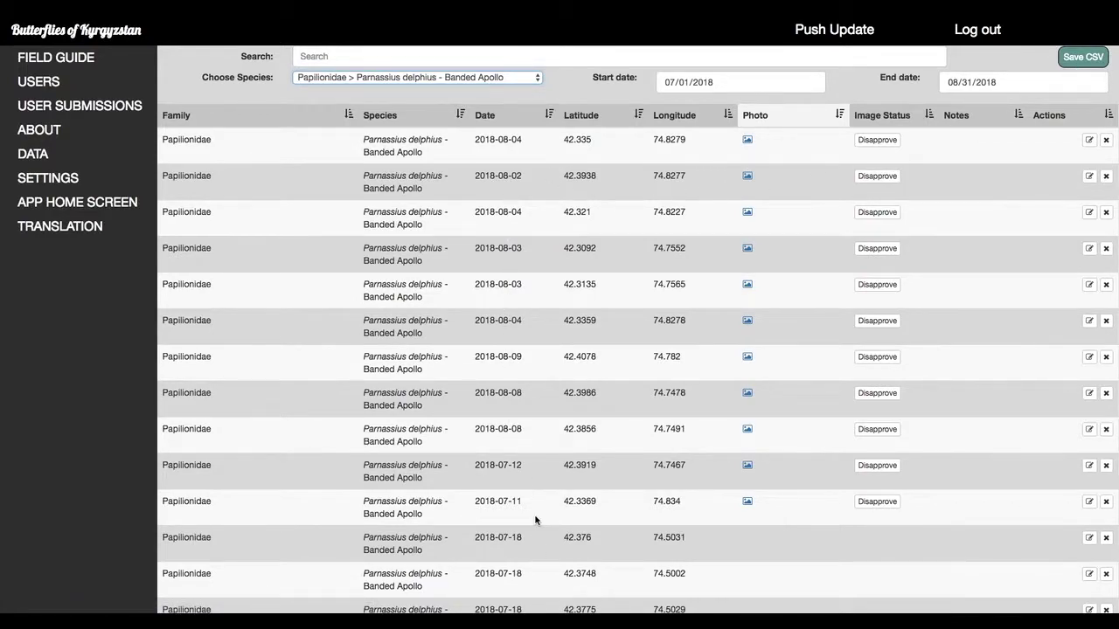
pyautogui.scroll(-5, 535, 520)
pyautogui.scroll(5, 536, 521)
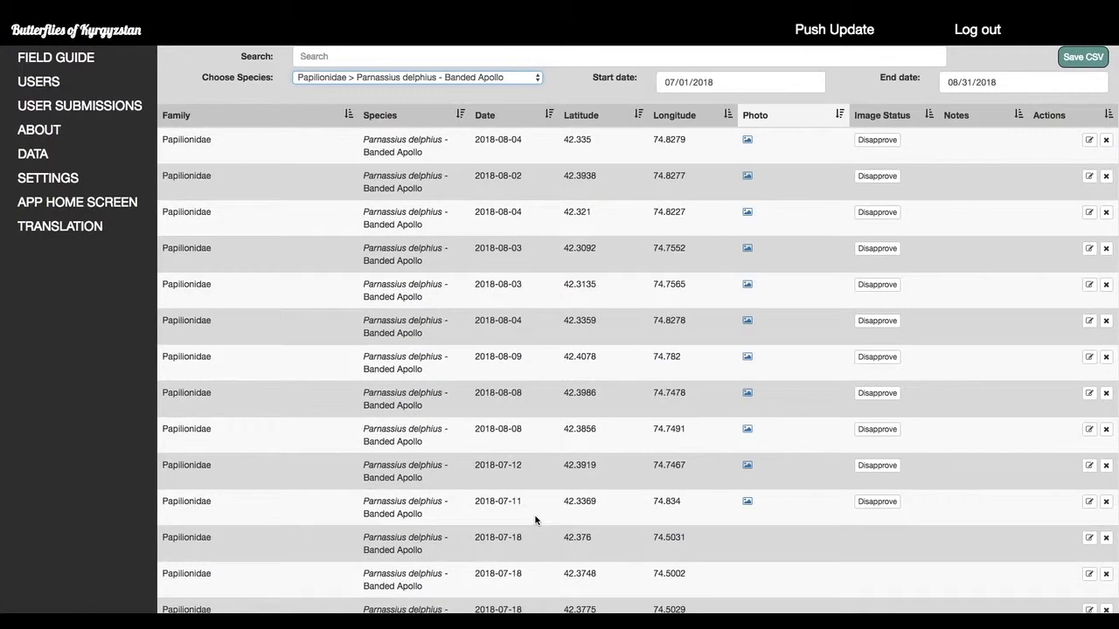
# Save the filtered table as CSV with the file name 'parnassius delphius'
pyautogui.click(1084, 58)
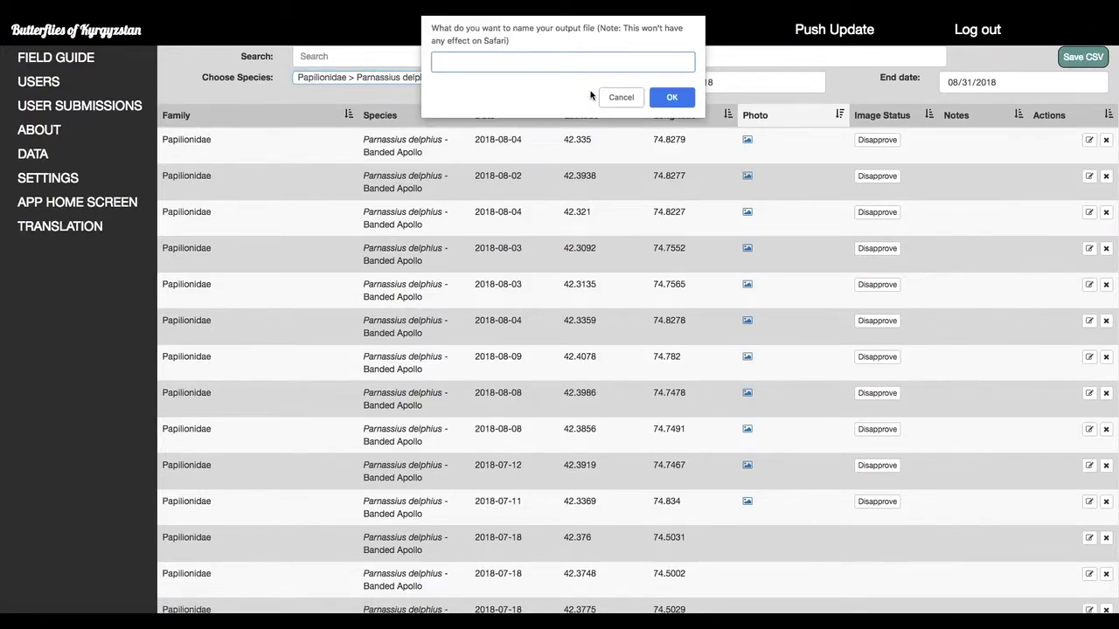
pyautogui.write('parnassius delphius')
pyautogui.press('Return')
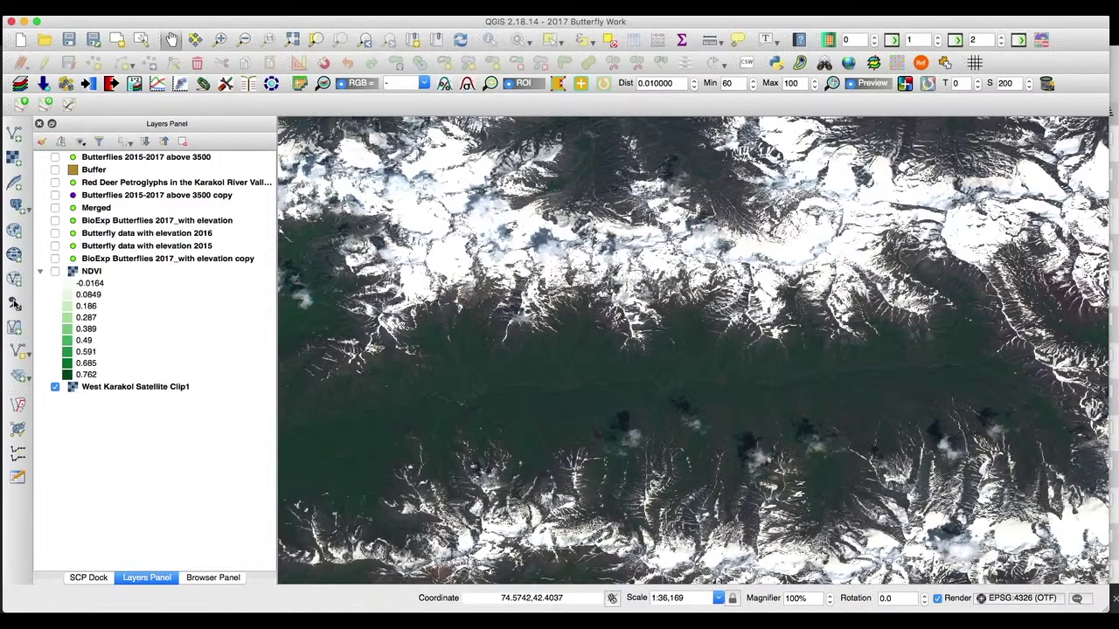
# Add parnassius delphius.csv as a delimited text layer, X field_4, Y field_3, WGS 84
pyautogui.click(14, 303)
pyautogui.click(859, 138)
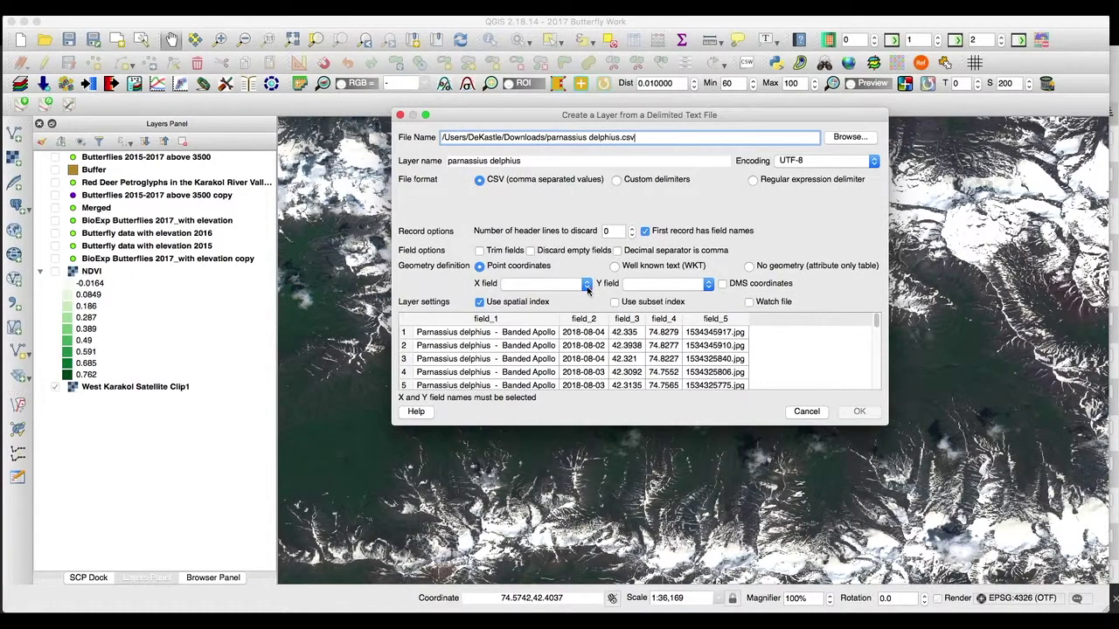
pyautogui.click(586, 284)
pyautogui.click(551, 319)
pyautogui.click(708, 285)
pyautogui.click(692, 305)
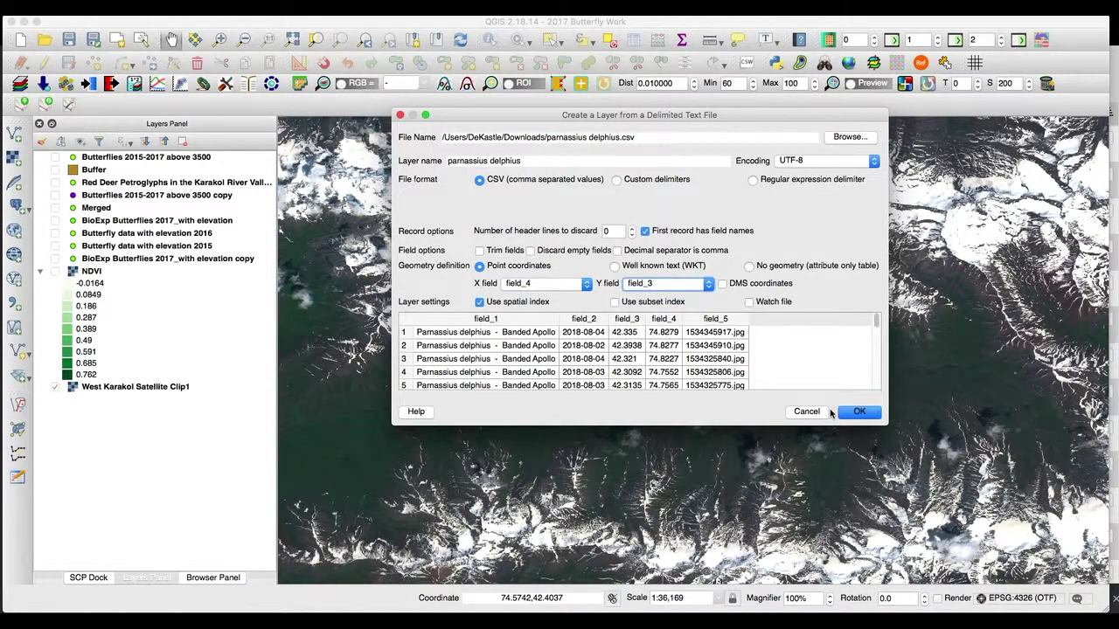
pyautogui.click(859, 412)
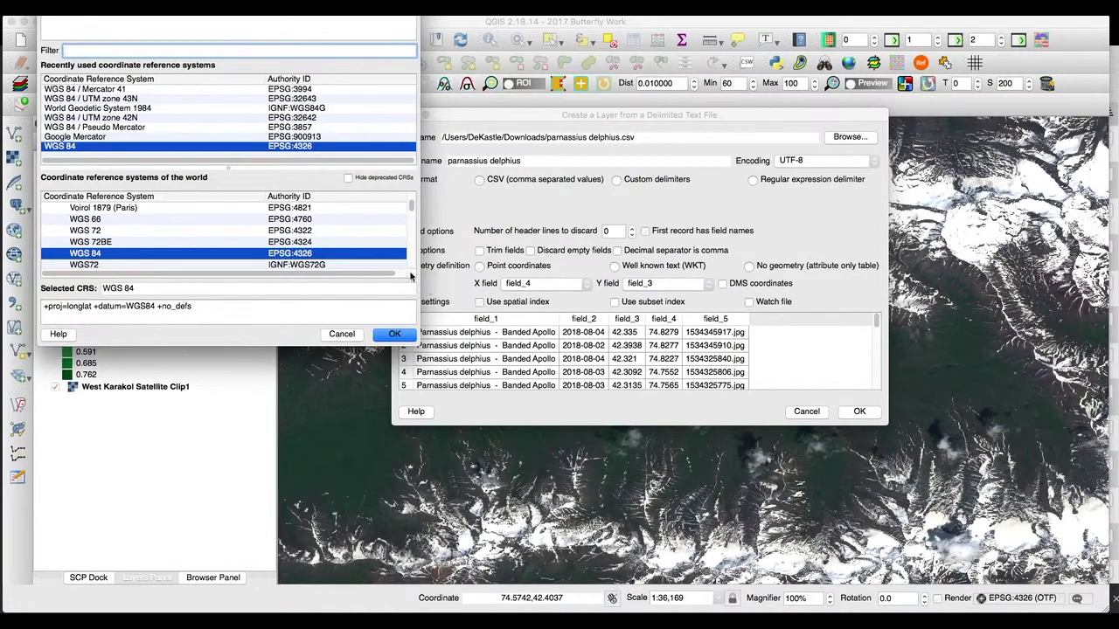
pyautogui.click(394, 334)
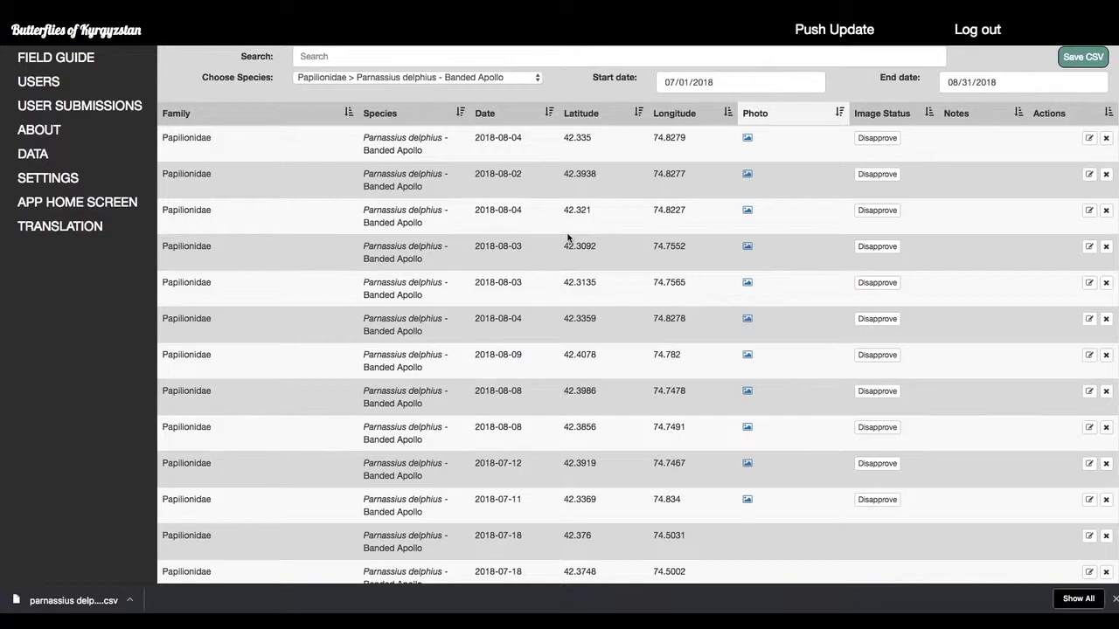
pyautogui.click(709, 594)
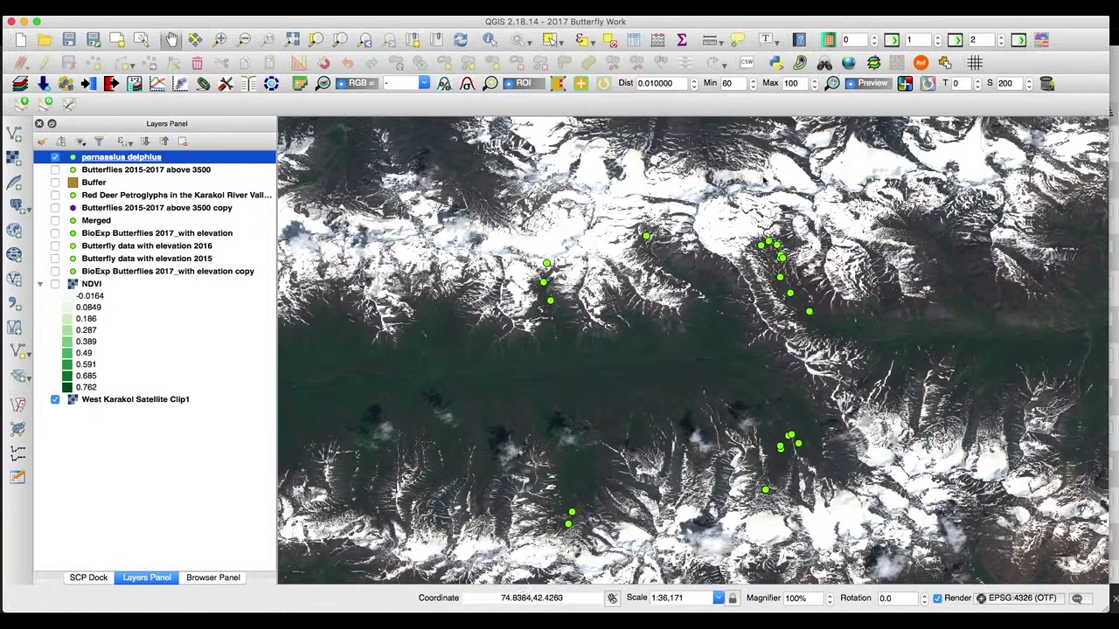